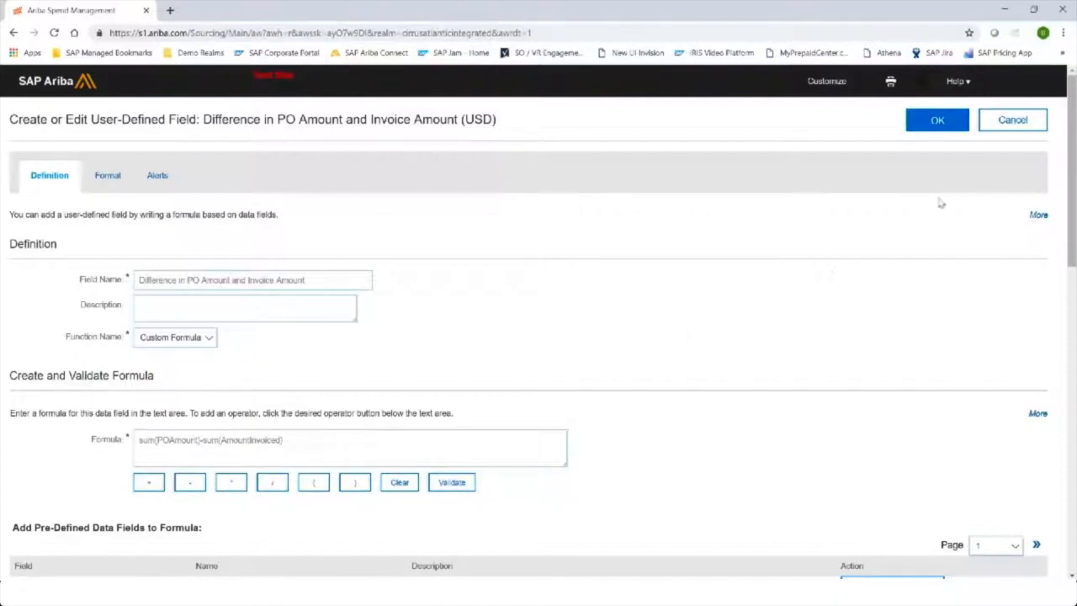
Leave the user-defined field editor, add Difference in PO Amount and Invoice Amount (USD) to the report's data fields and finish editing.
left_click(1015, 122)
scroll(656, 210, "down", 5)
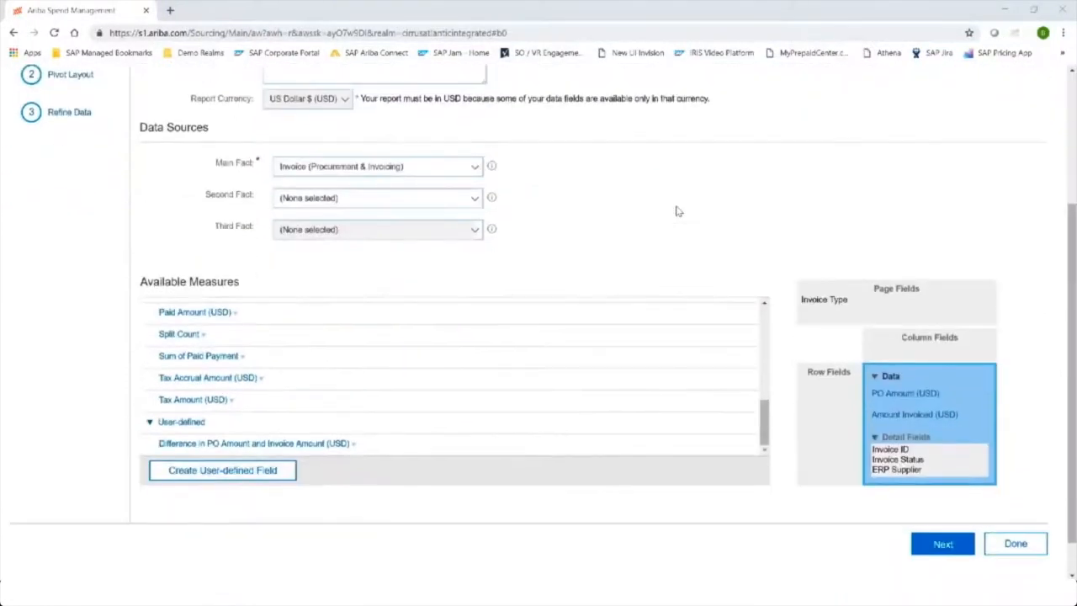
left_click(325, 444)
left_click(335, 468)
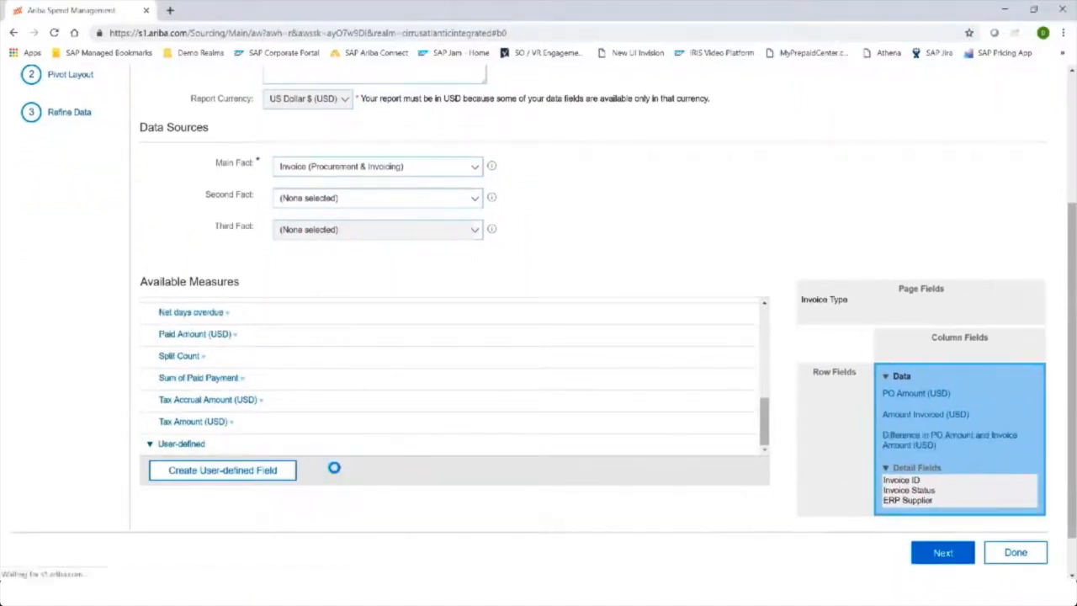
left_click(994, 551)
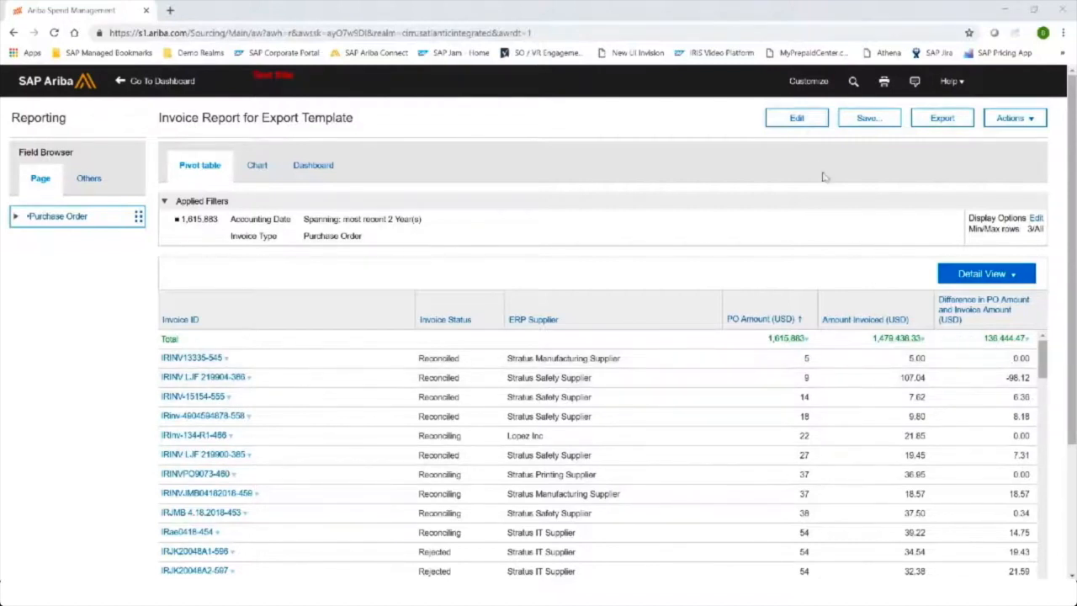
Export the invoice report to Excel and widen the sum(PO Amount) and sum(Amount Invoiced) columns on the Data sheet.
left_click(951, 124)
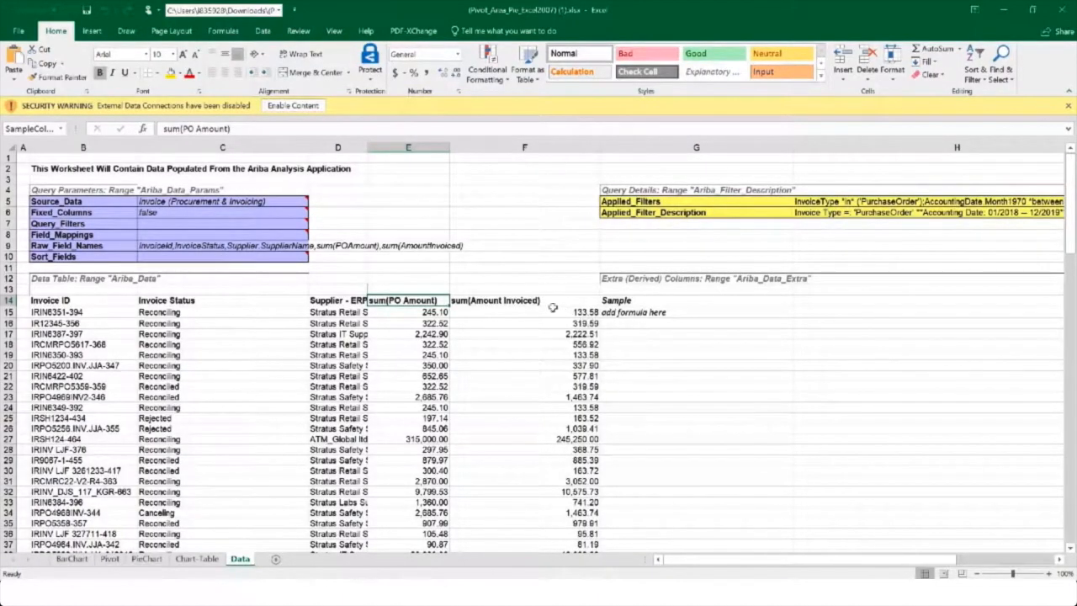
left_click_drag(599, 149, 618, 150)
left_click_drag(446, 151, 496, 150)
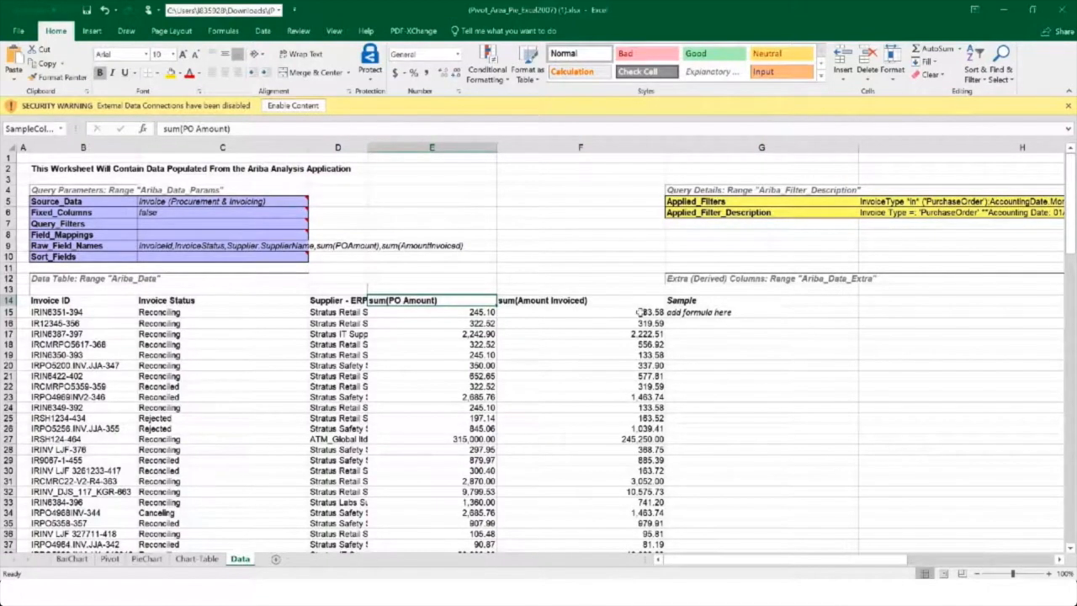
Enter a formula in cell G15 that subtracts the invoiced amount in F15 from the PO amount in E15.
scroll(578, 254, "down", 1)
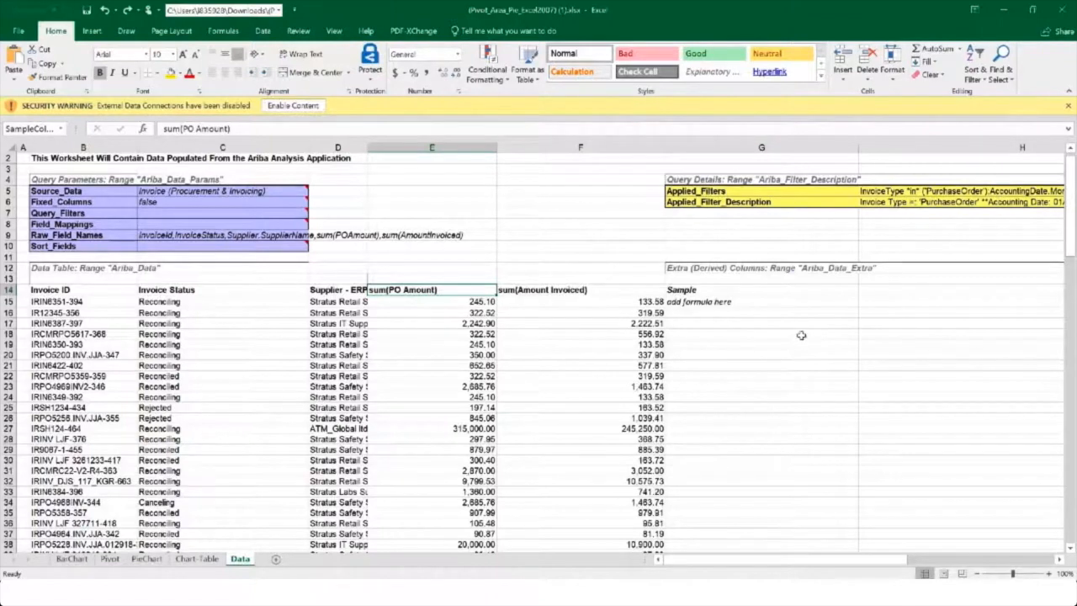
left_click(696, 302)
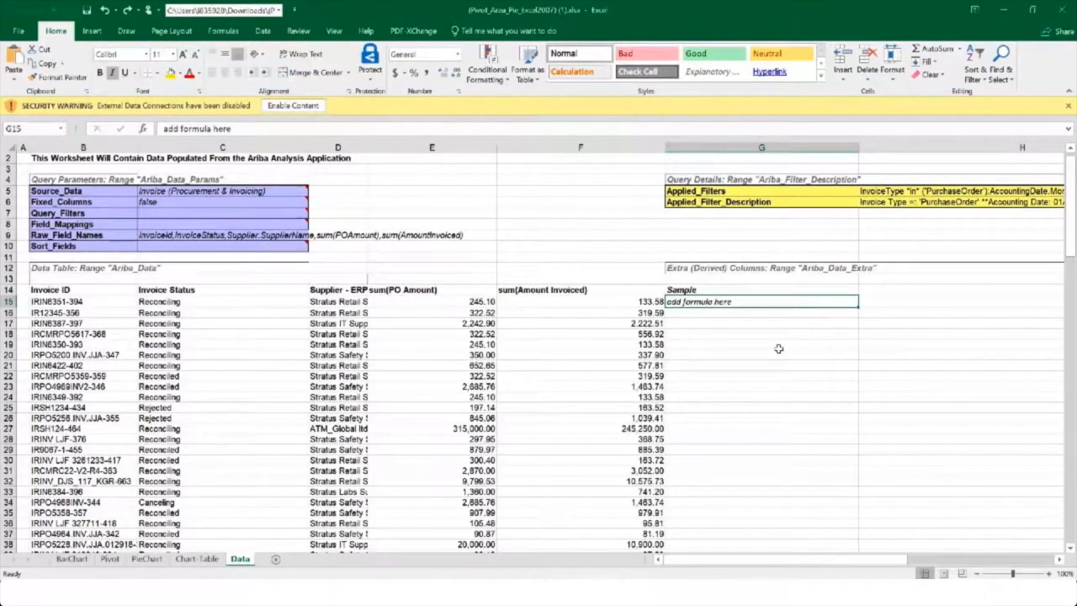
type("=")
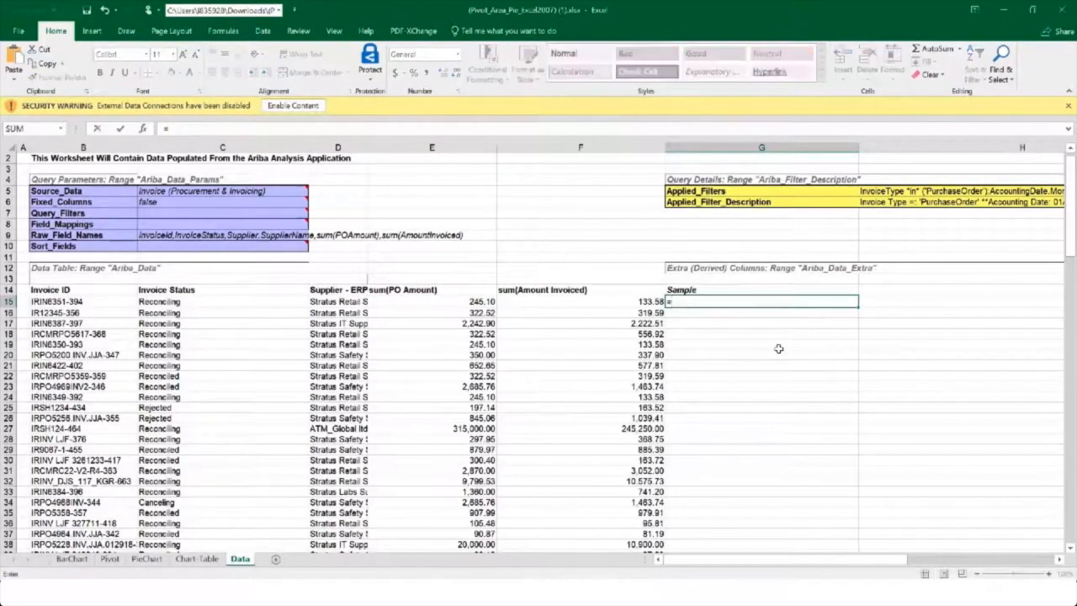
left_click(472, 302)
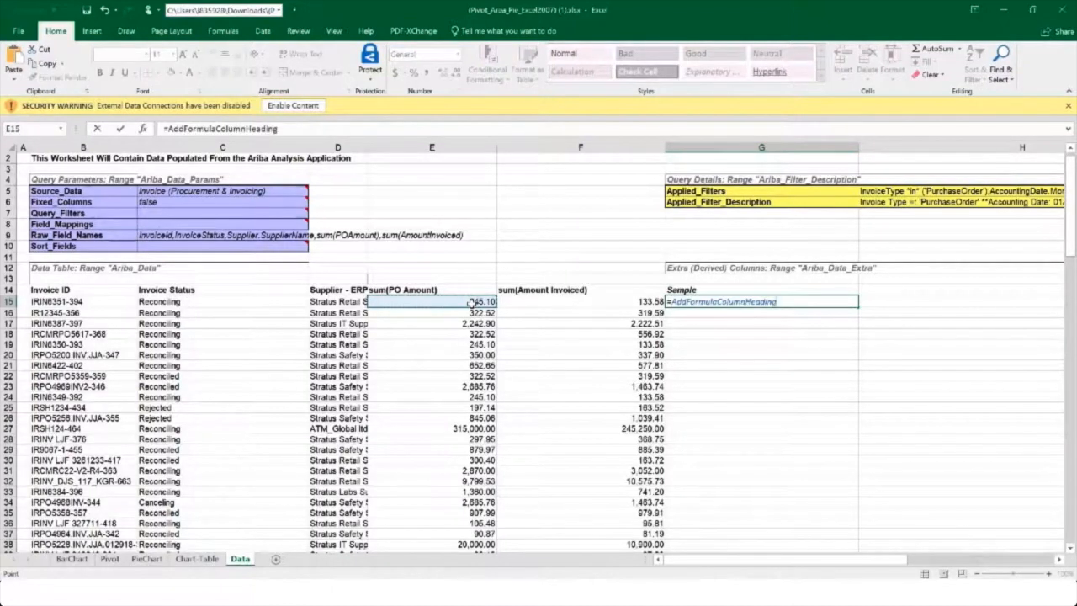
type("-")
left_click(527, 303)
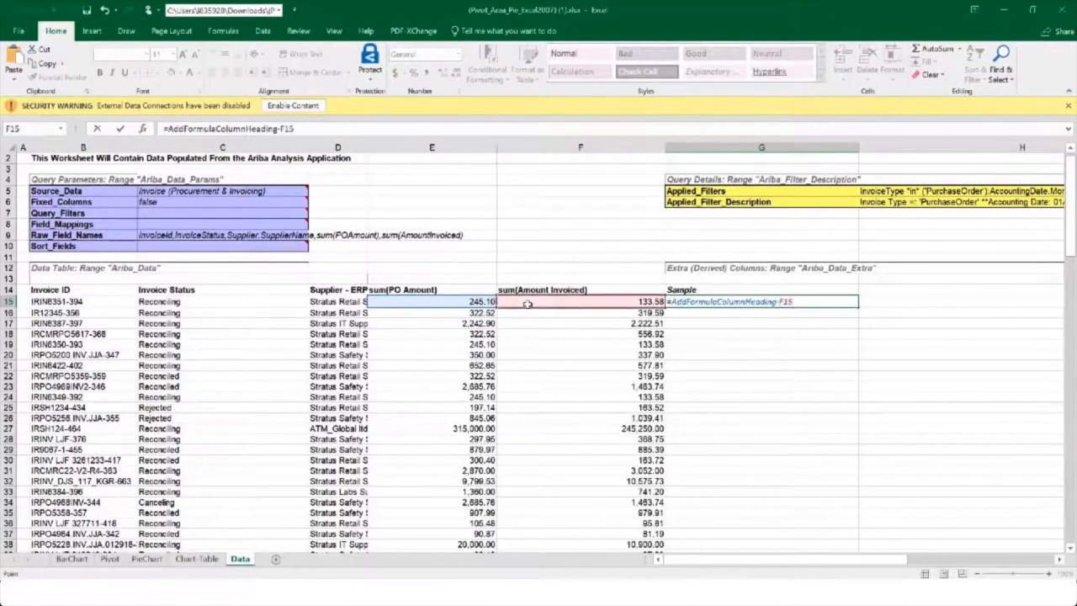
key("Return")
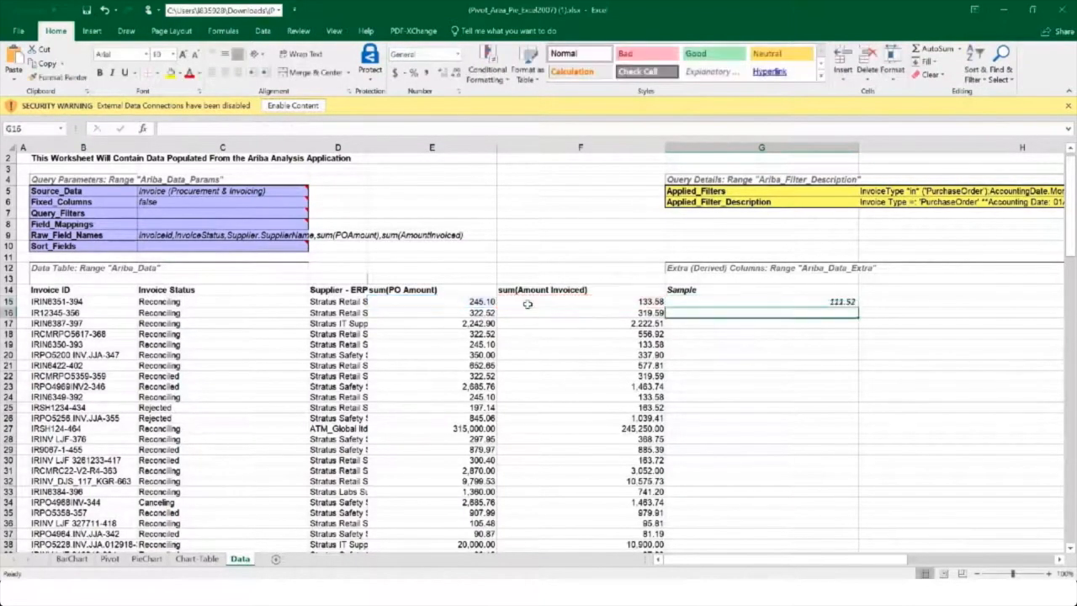
Format the difference result in cell G15 as Currency.
left_click(789, 302)
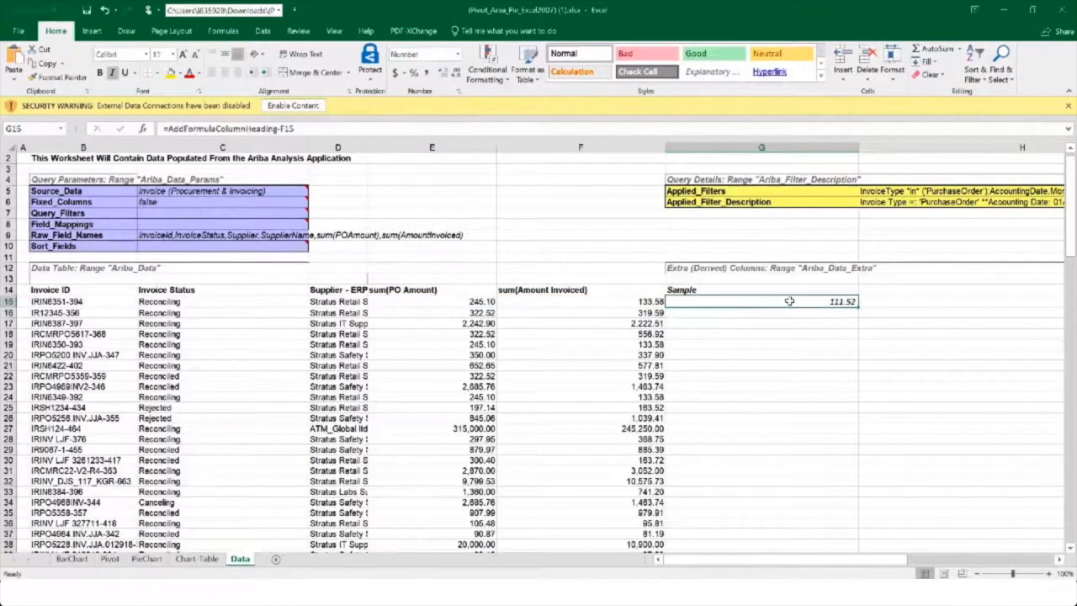
left_click(459, 55)
left_click(451, 126)
Rename the Sample column heading in G14 to "Difference in PO Amount and Amount Invoiced".
left_click(744, 290)
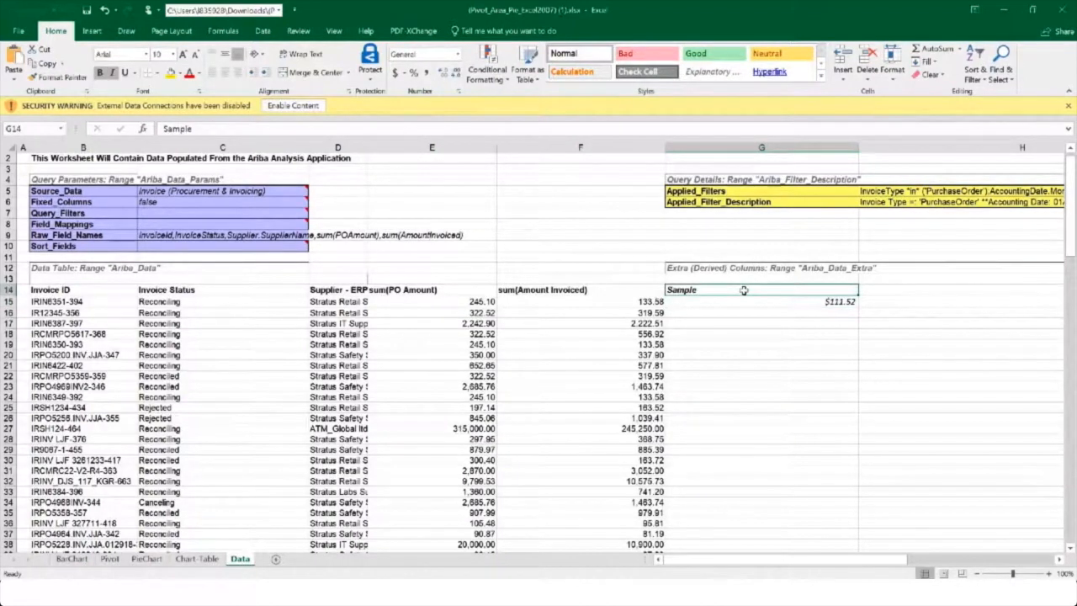
type("Difference in PO Amount and Amount Invoiced")
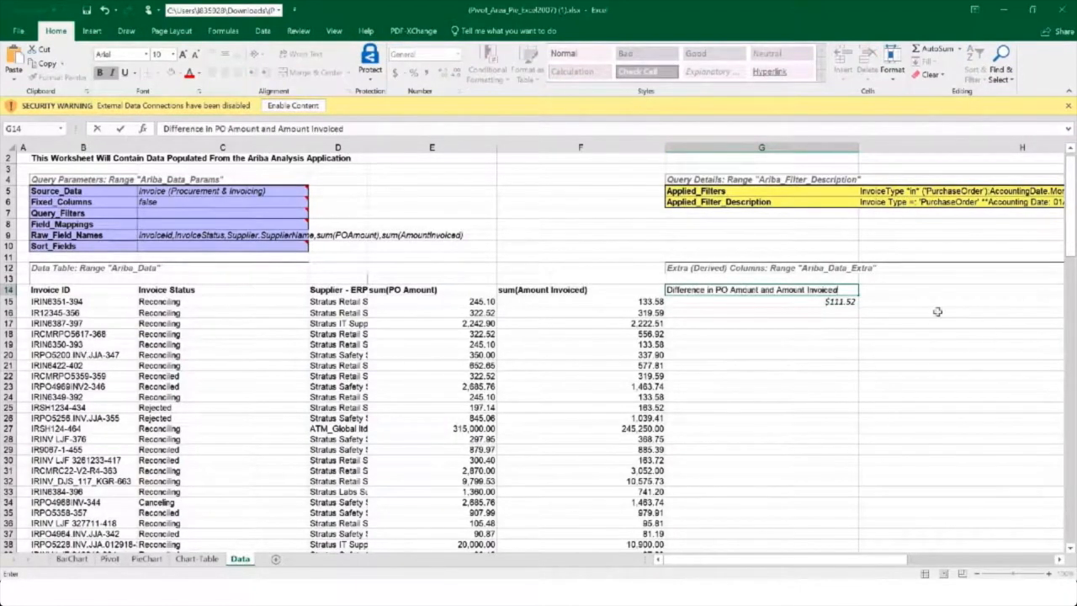
left_click(900, 322)
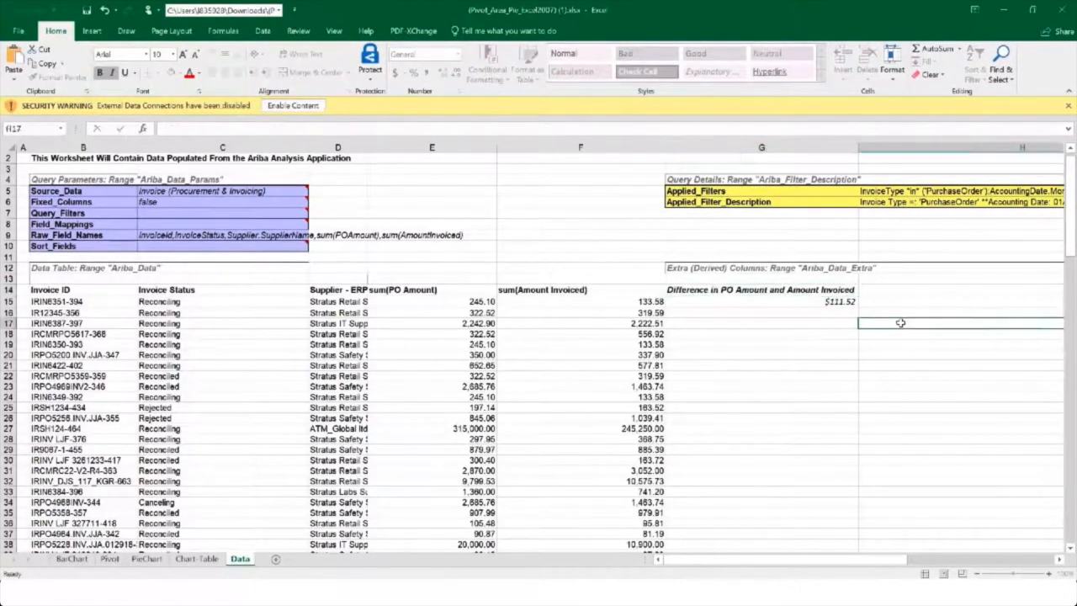
Fill the G15 difference formula down column G to the last invoice row and return to cell A1.
left_click(839, 301)
left_click_drag(856, 307, 806, 478)
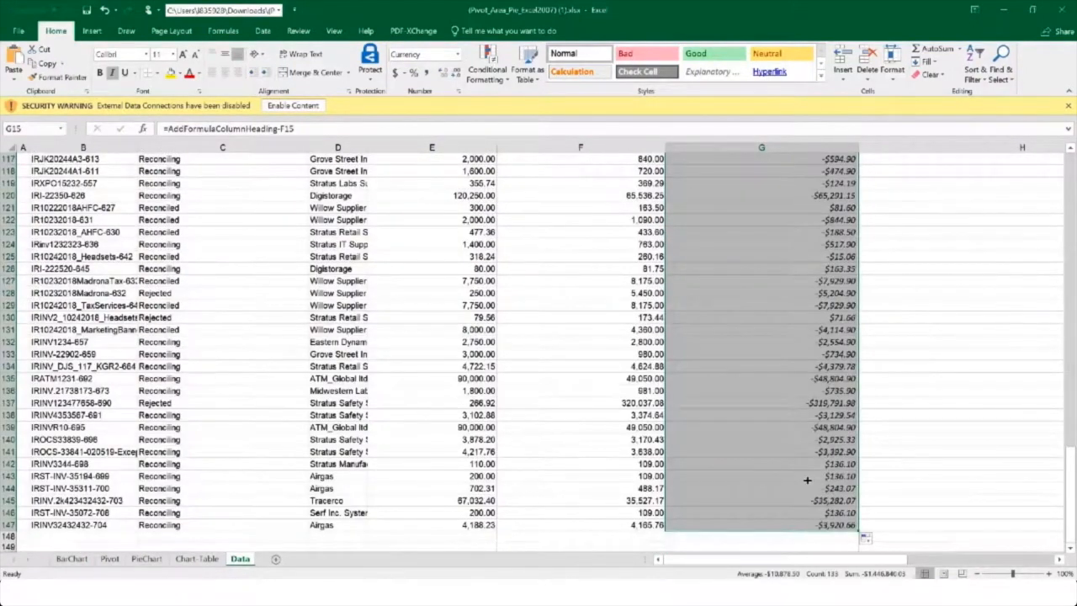
scroll(807, 480, "up", 2)
left_click_drag(1069, 518, 1069, 160)
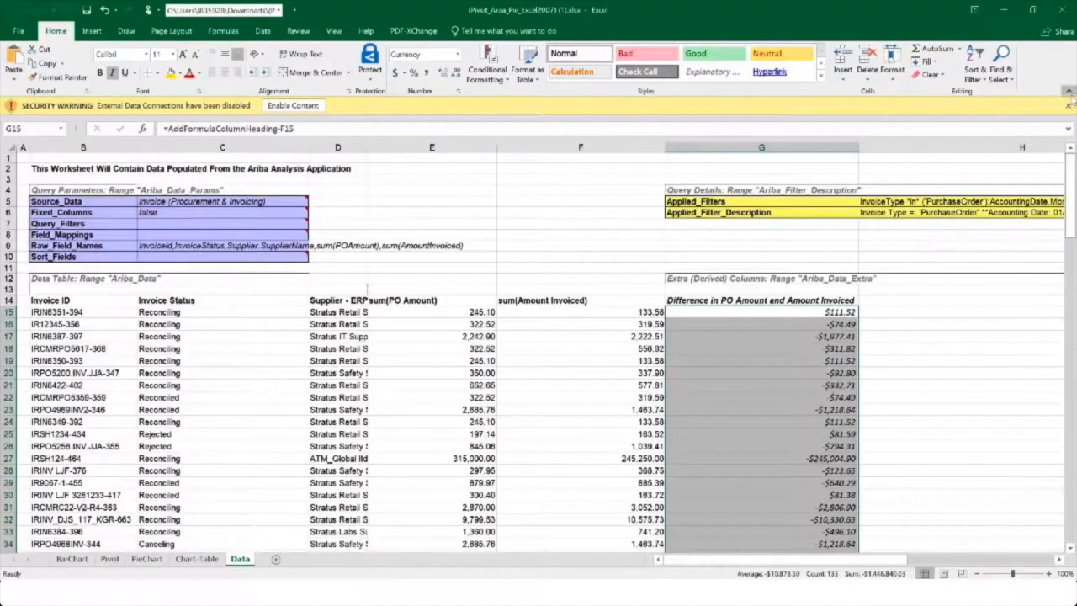
left_click(23, 157)
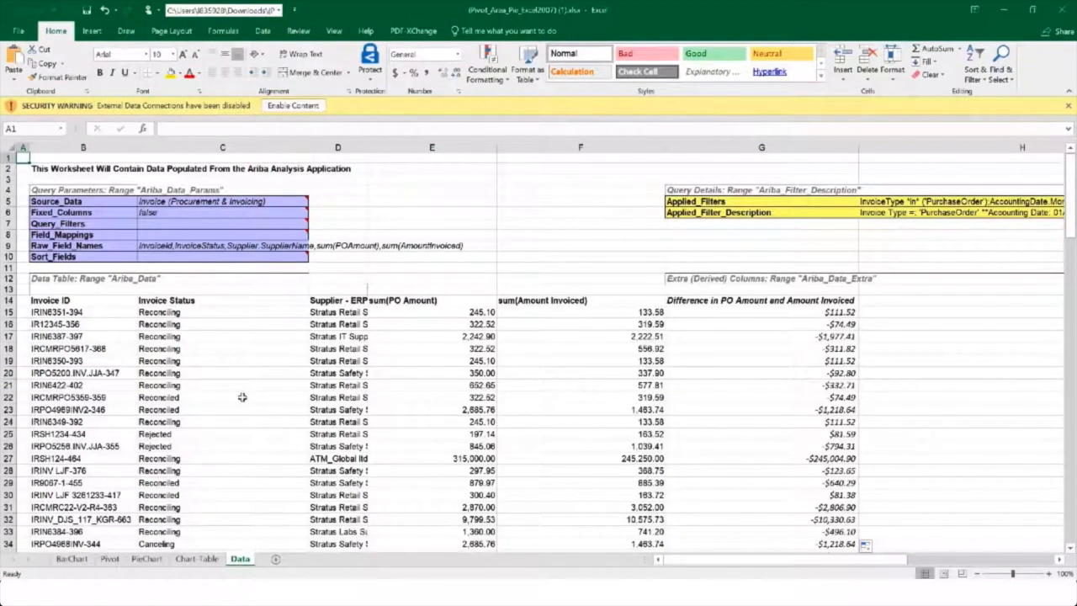
Save the workbook to the Desktop as "Difference in PO and Invoice Amount" and close it.
left_click(18, 30)
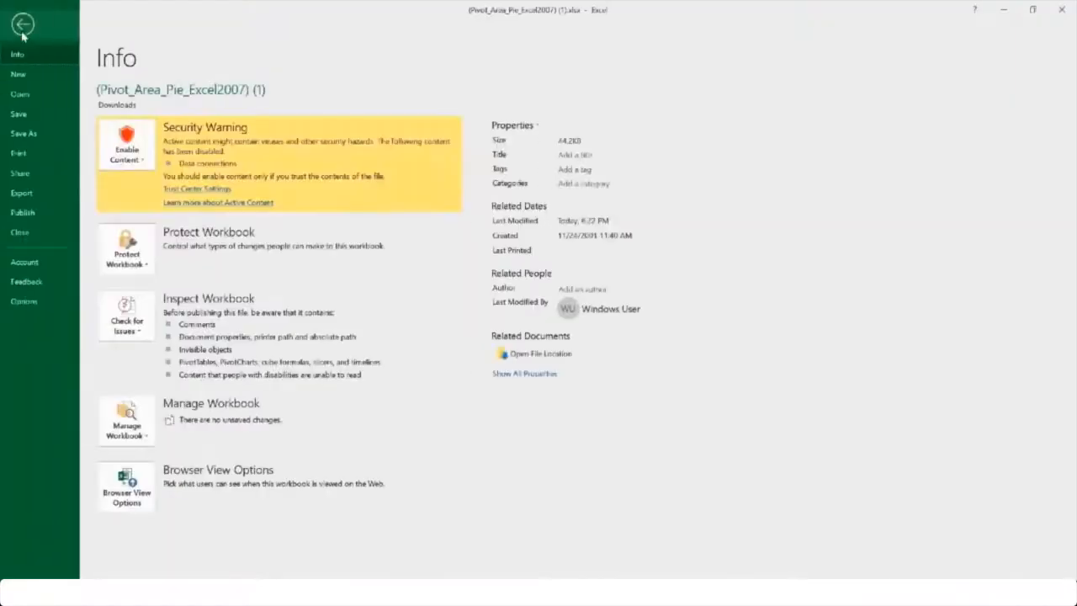
left_click(28, 135)
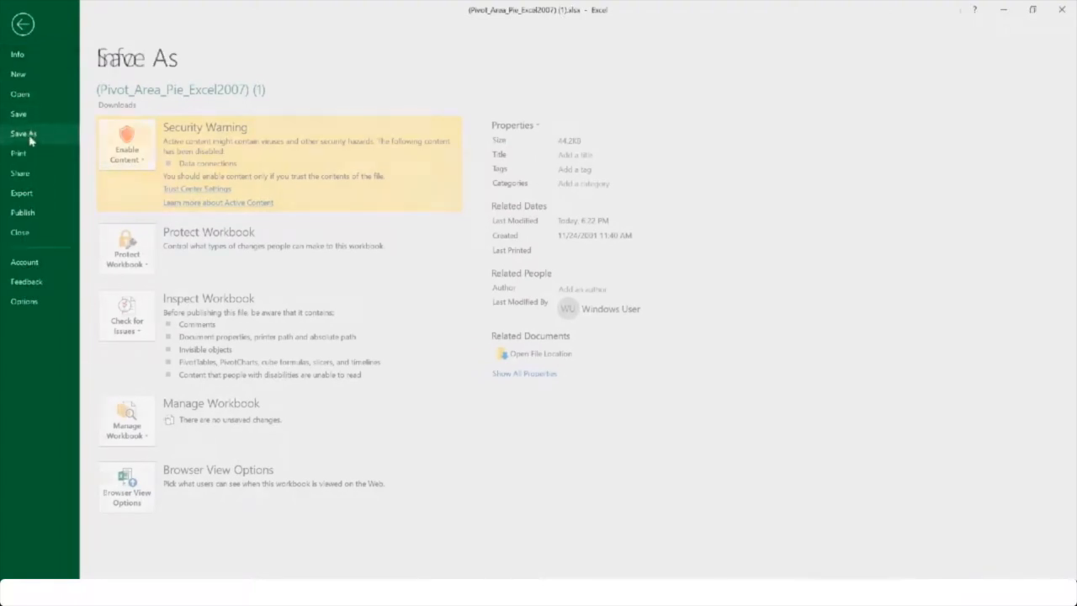
left_click(146, 346)
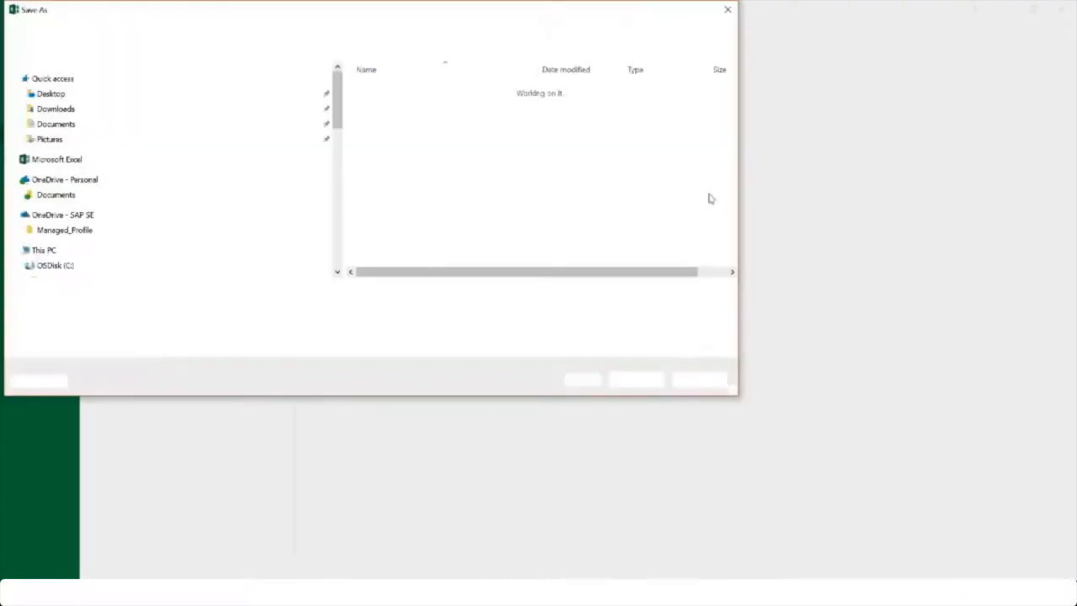
scroll(168, 117, "up", 10)
left_click(65, 94)
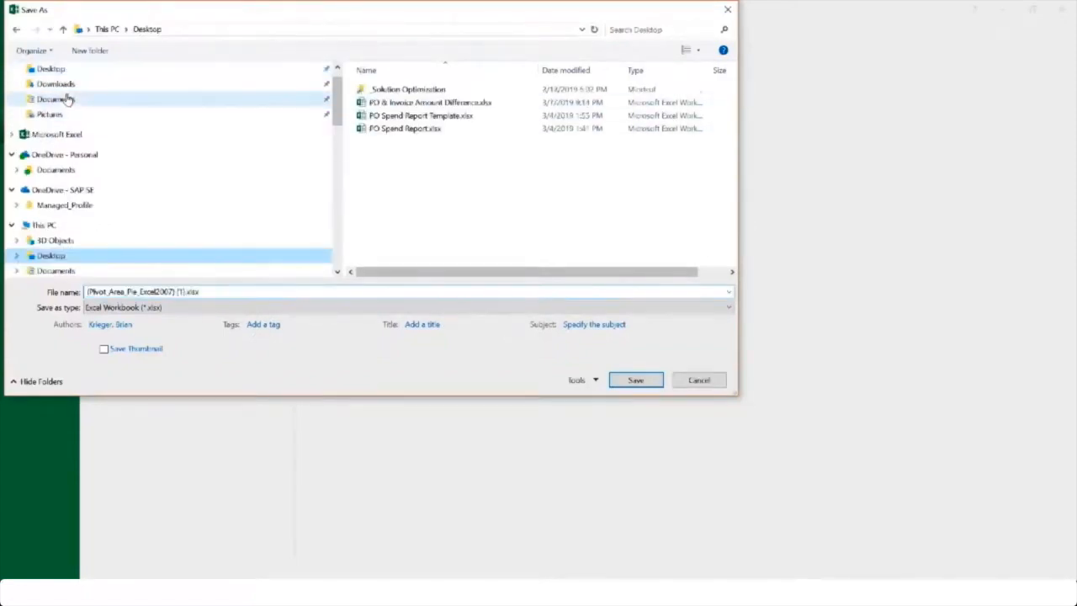
left_click(207, 291)
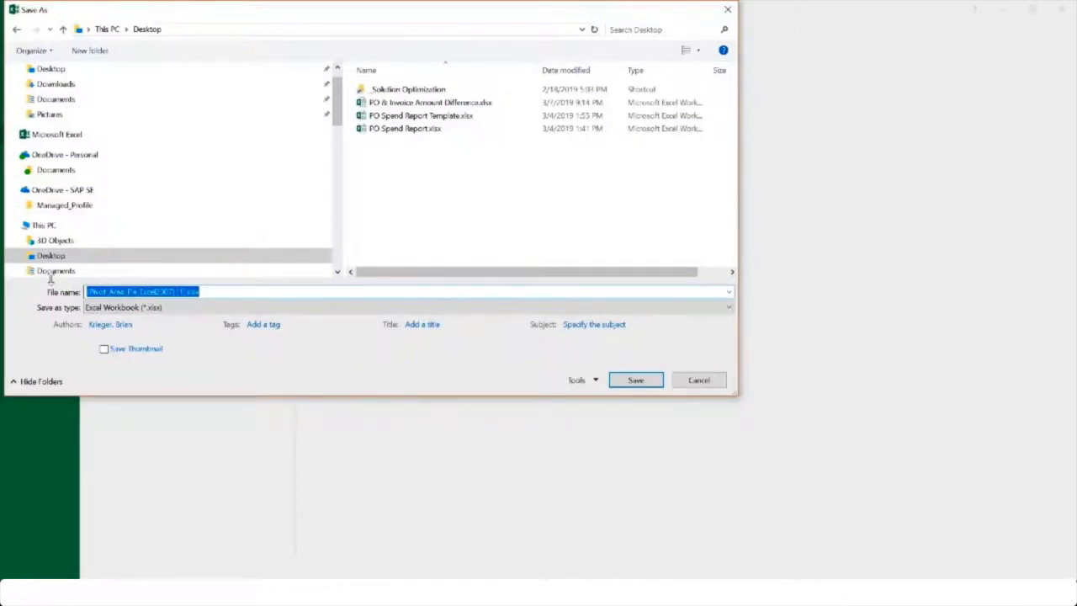
type("Difference in PO and Invoice Amount")
left_click(646, 383)
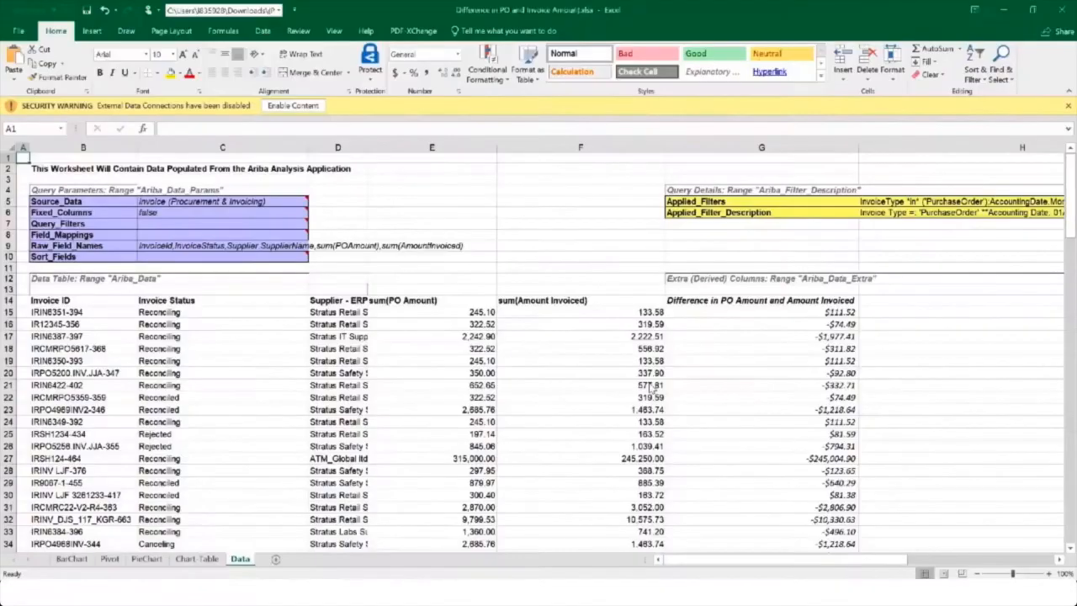
left_click(1067, 11)
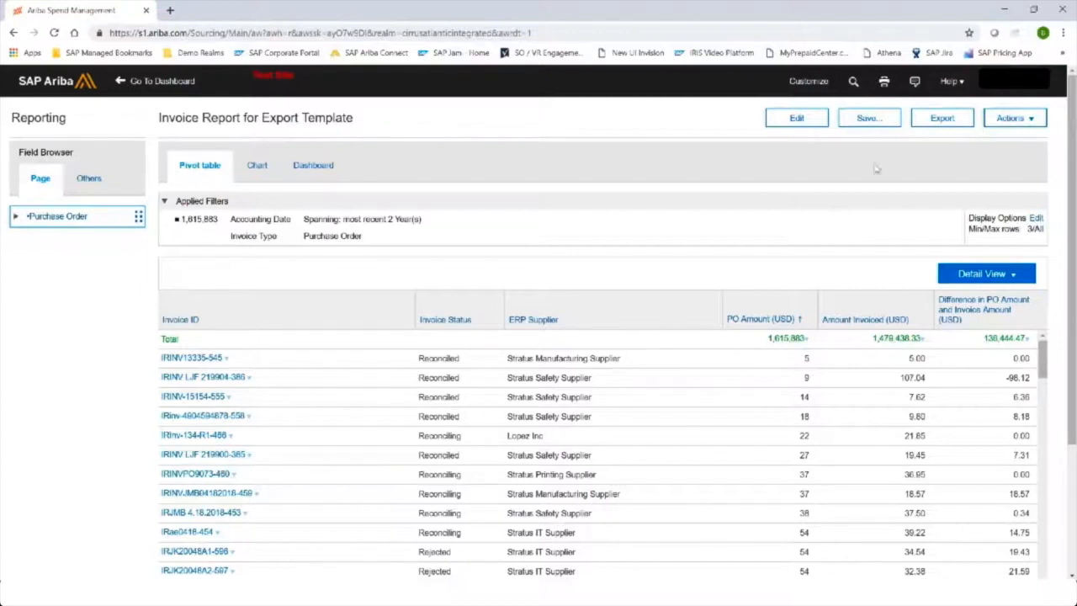
In SAP Ariba's export configuration, upload Difference in PO and Invoice Amount.xlsx from the Desktop as a new Excel template.
left_click(1038, 123)
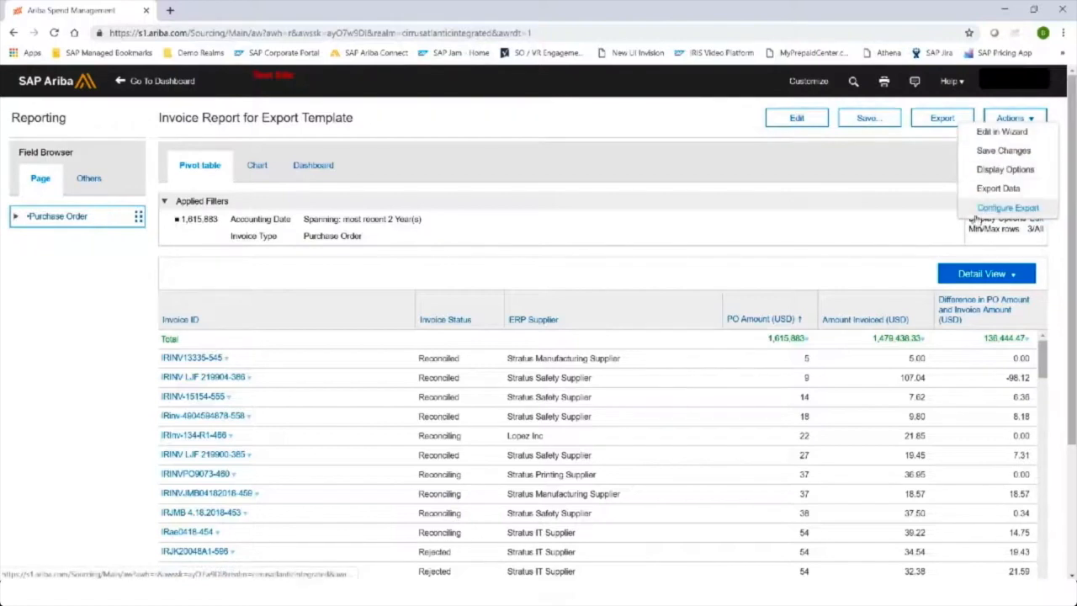
left_click(974, 211)
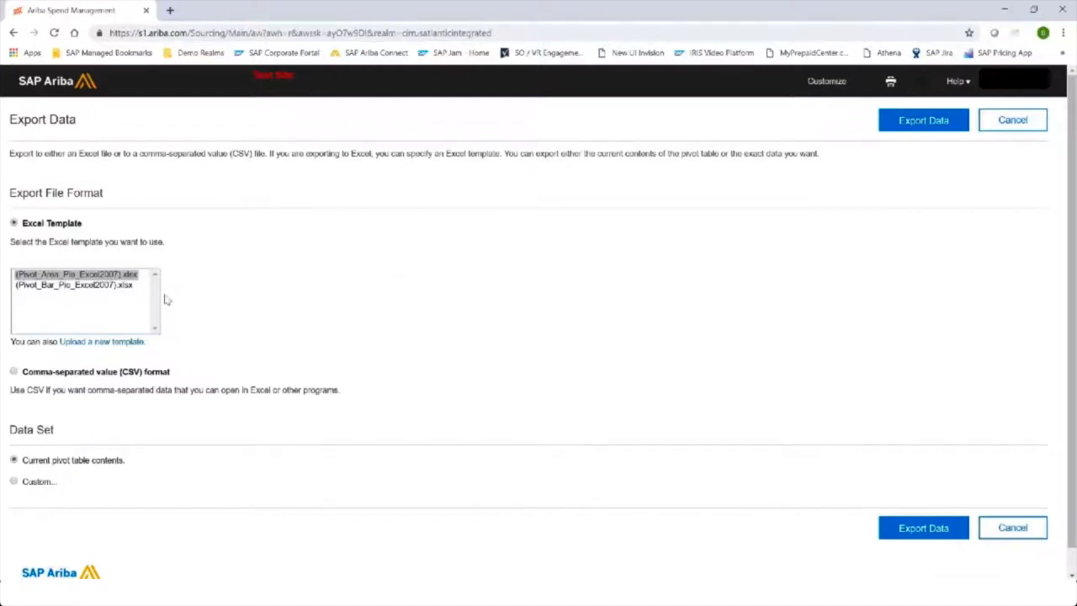
left_click(113, 345)
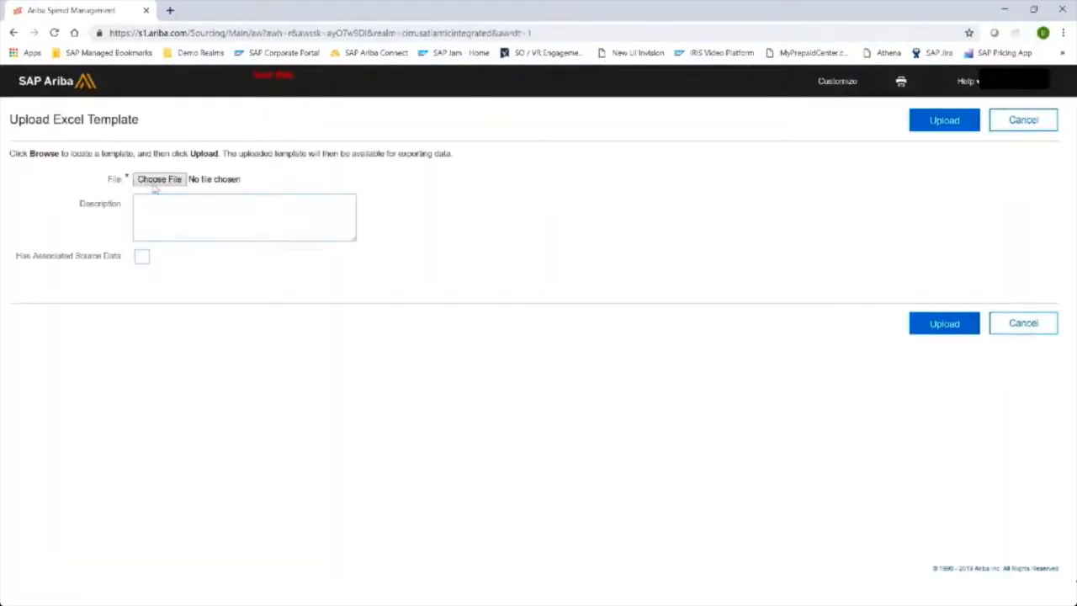
left_click(157, 180)
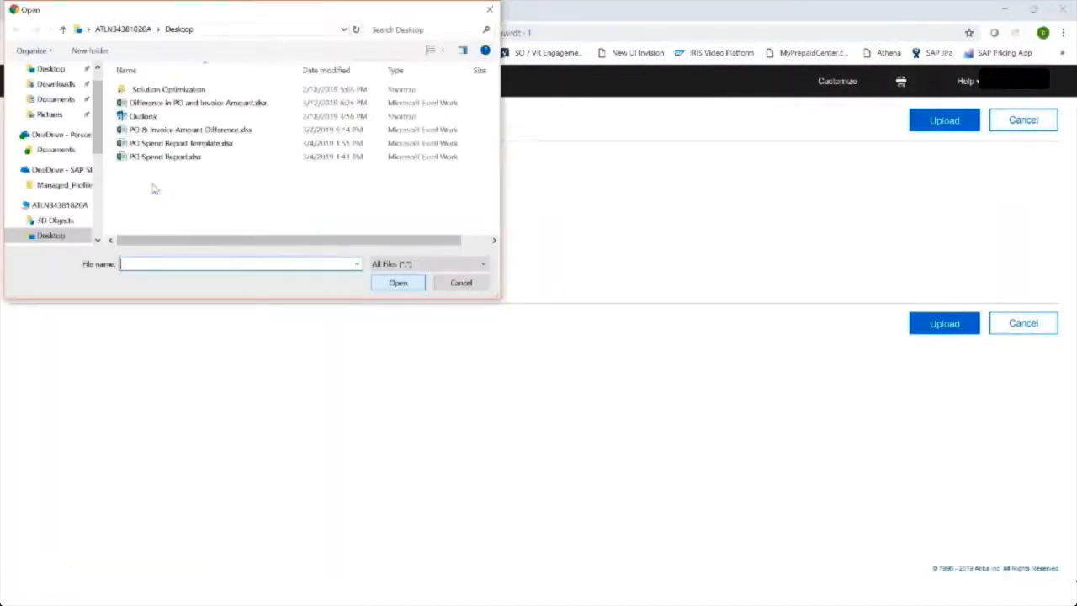
left_click(52, 73)
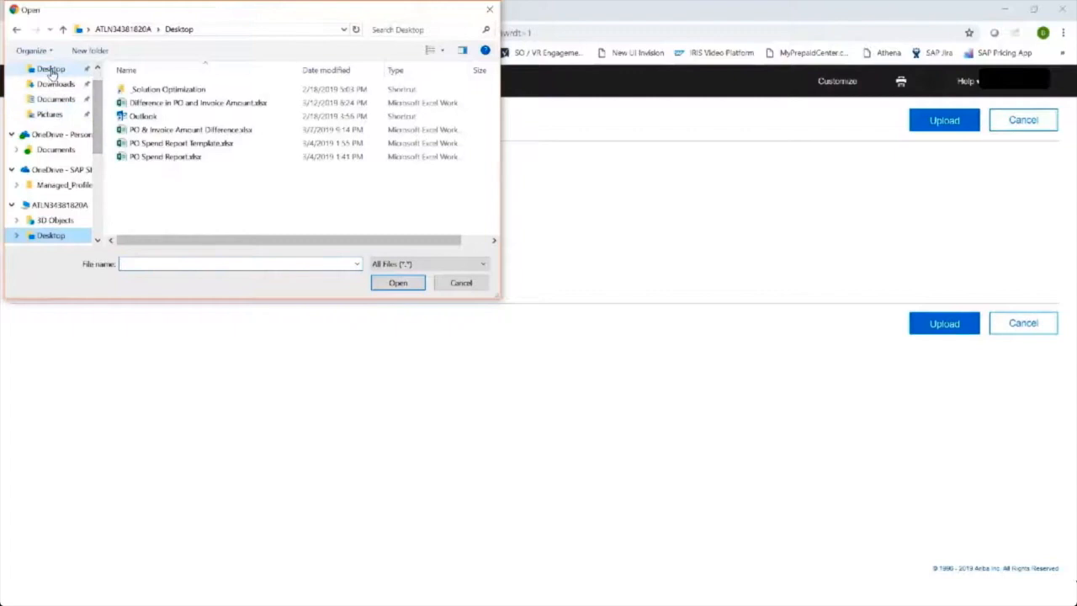
left_click(134, 102)
left_click(395, 288)
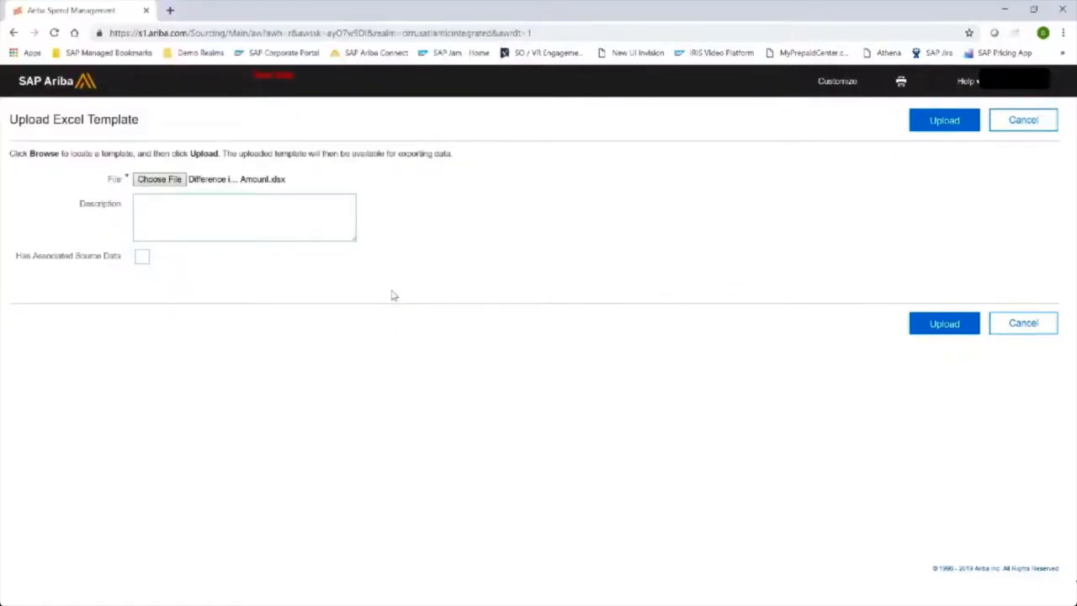
left_click(931, 126)
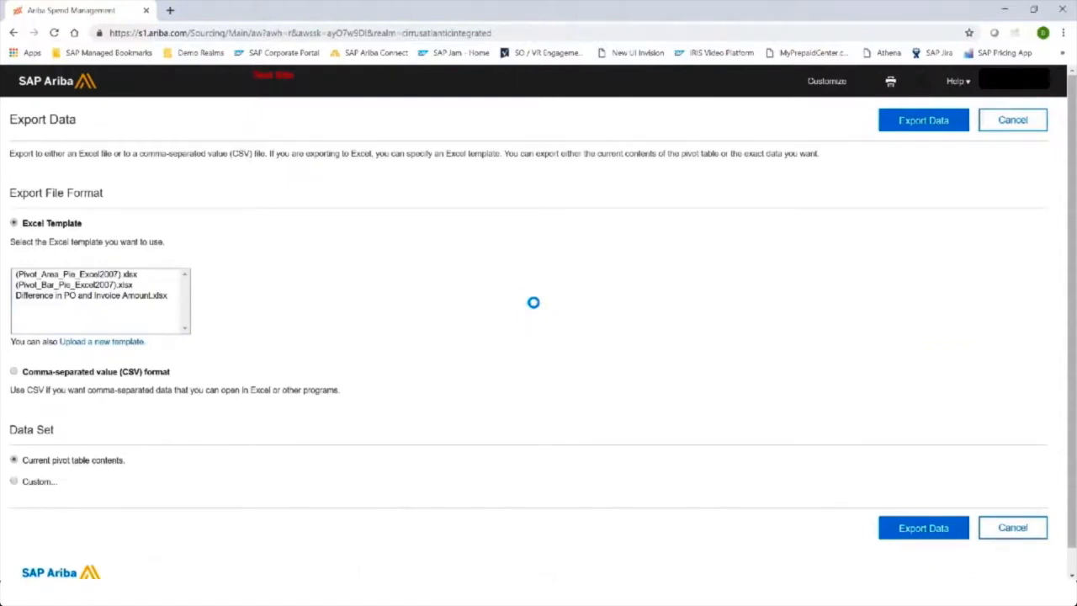
Export the report data with the Difference in PO and Invoice Amount.xlsx template and open the downloaded workbook in Excel.
left_click(60, 297)
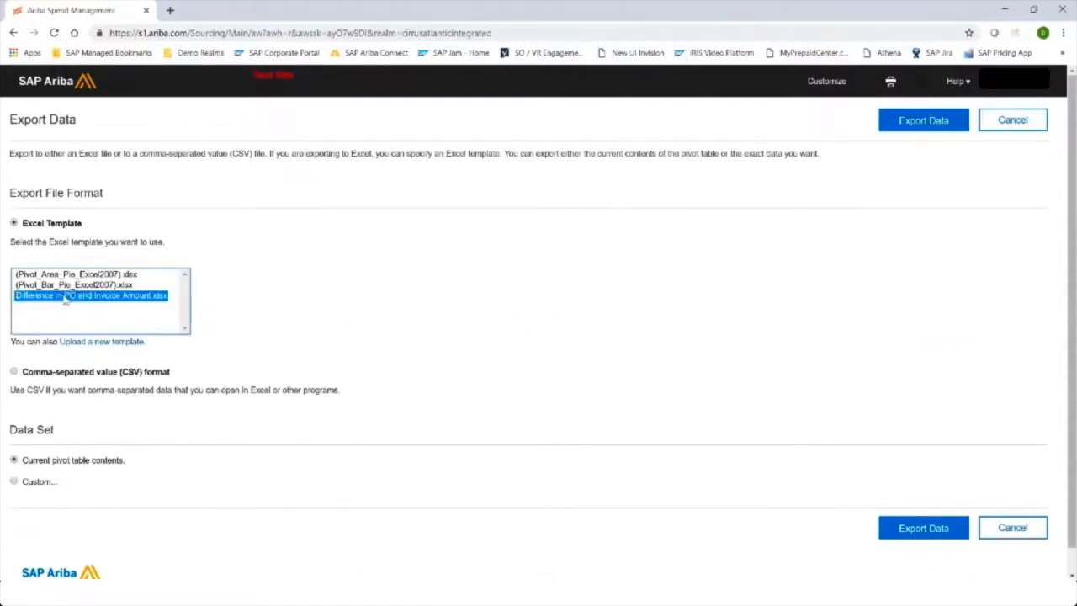
left_click(919, 122)
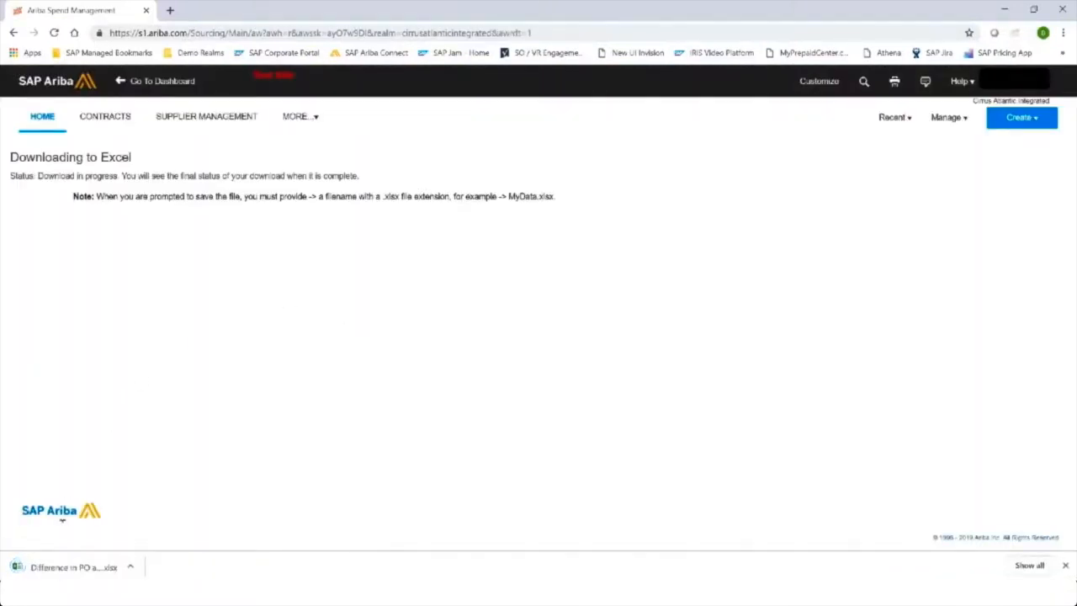
left_click(66, 567)
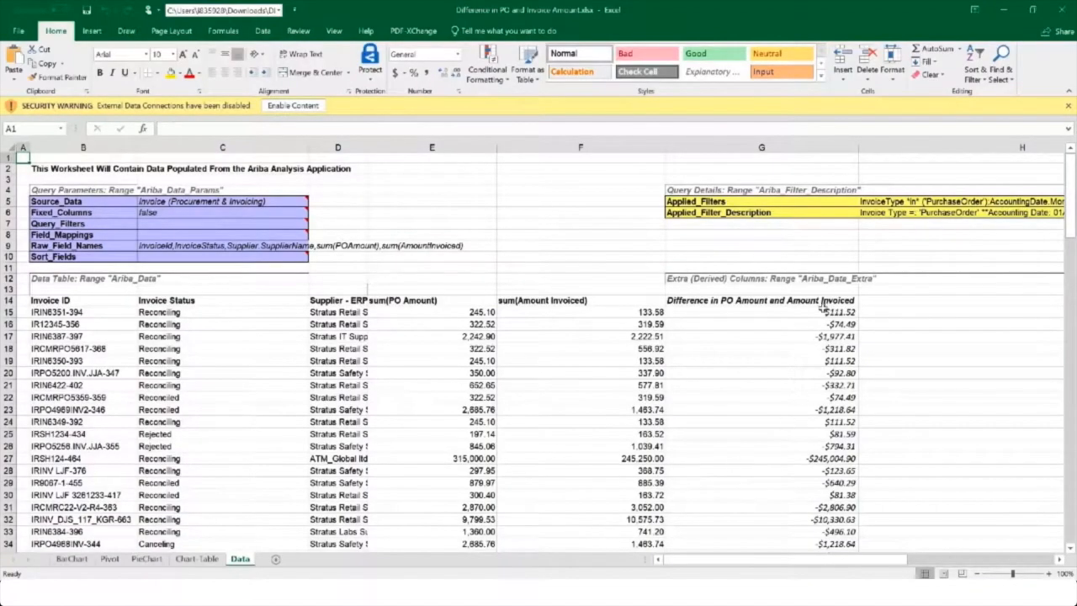
Examine the Difference in PO Amount and Amount Invoiced column on the exported workbook's Data sheet, then close the workbook.
scroll(829, 351, "down", 1)
scroll(829, 351, "down", 2)
scroll(829, 350, "up", 3)
left_click(1061, 14)
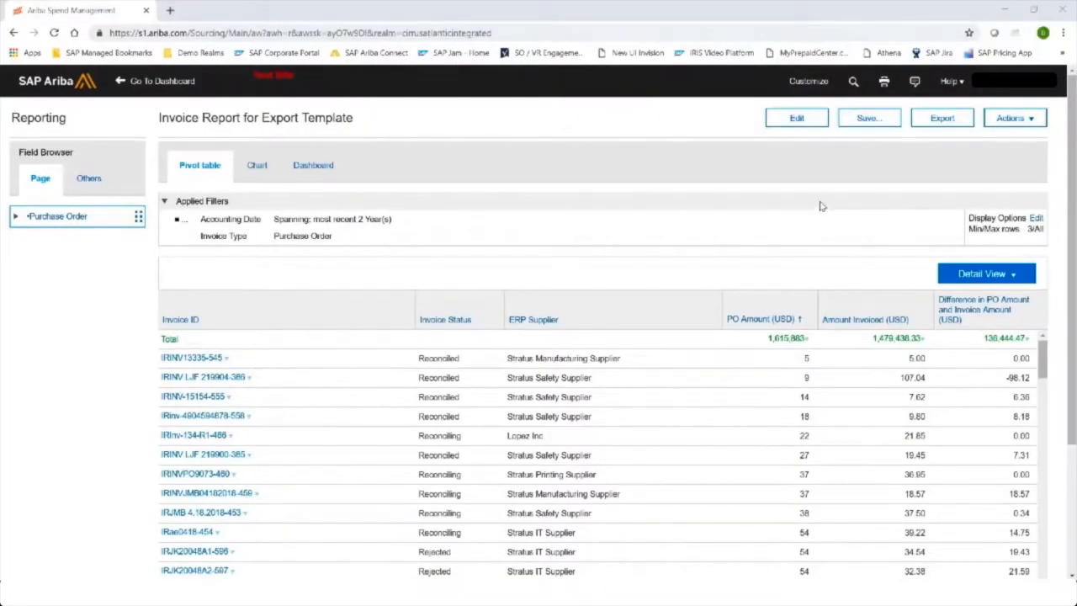
Edit the invoice report in SAP Ariba so its relative Accounting Date filter covers the most recent 1 year.
left_click(795, 119)
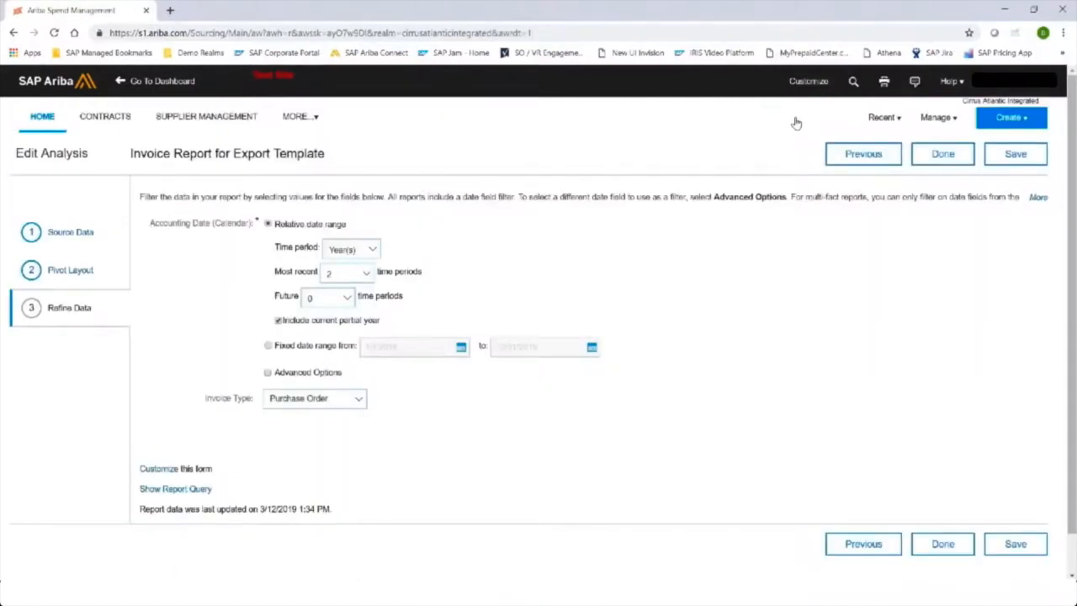
left_click(365, 274)
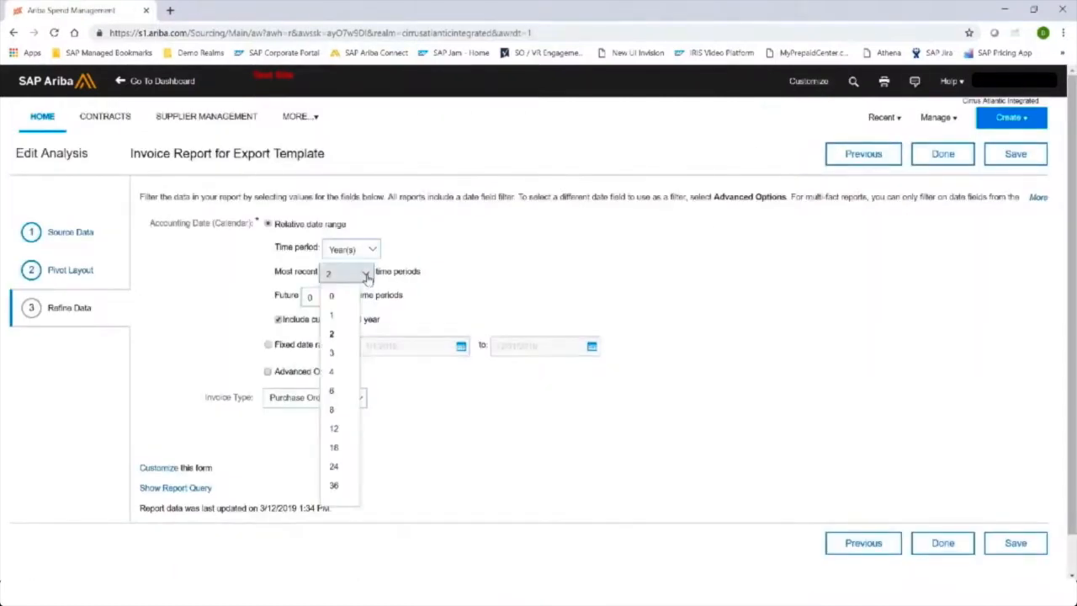
left_click(345, 318)
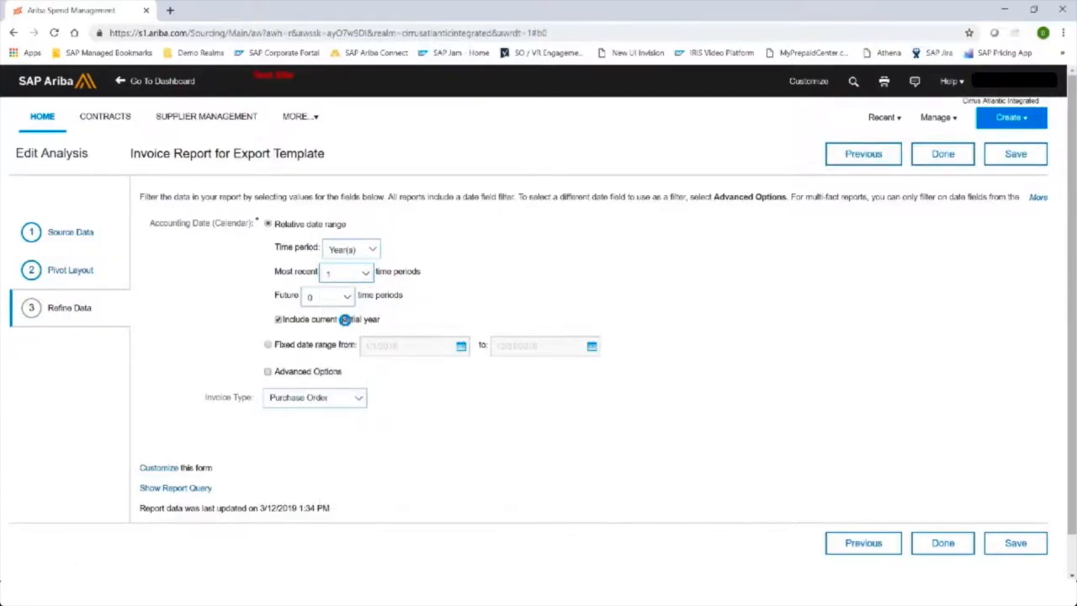
left_click(937, 157)
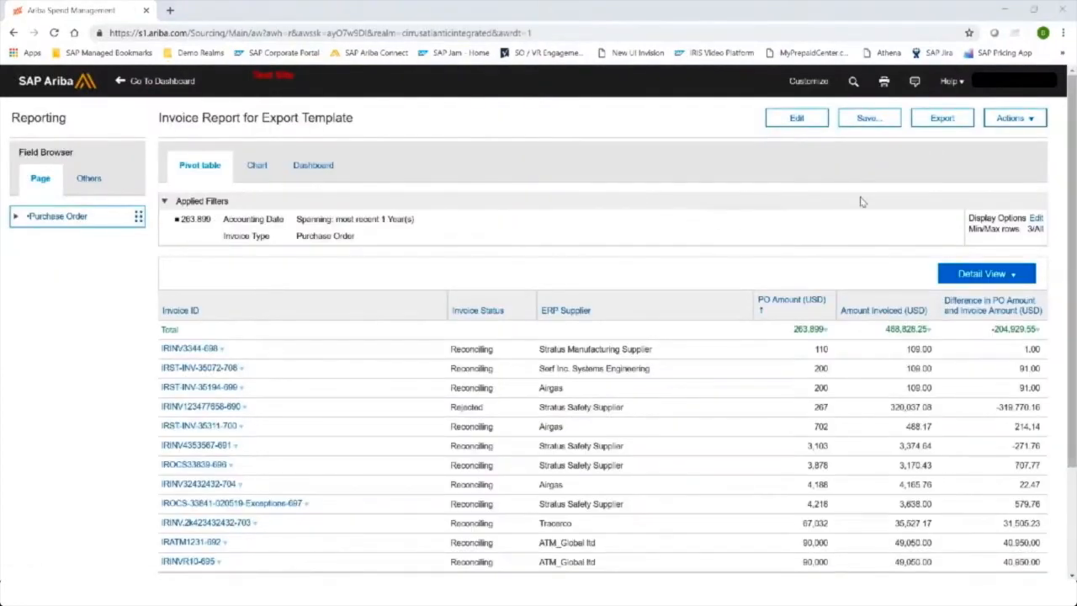
Export the filtered invoice report to Excel, check the difference column in the new workbook, and close it.
left_click(936, 119)
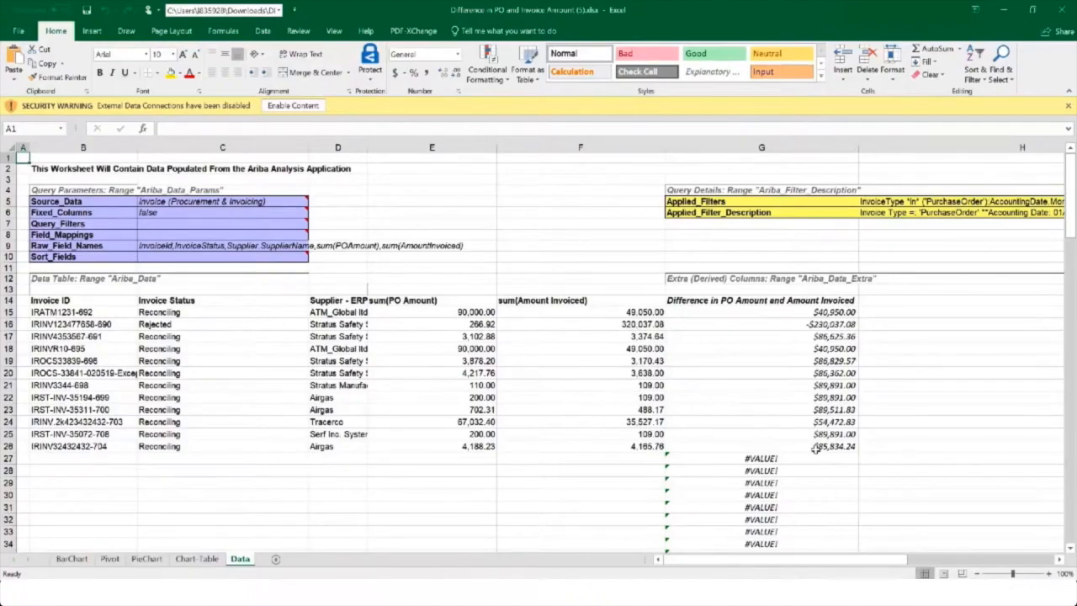
left_click(1061, 12)
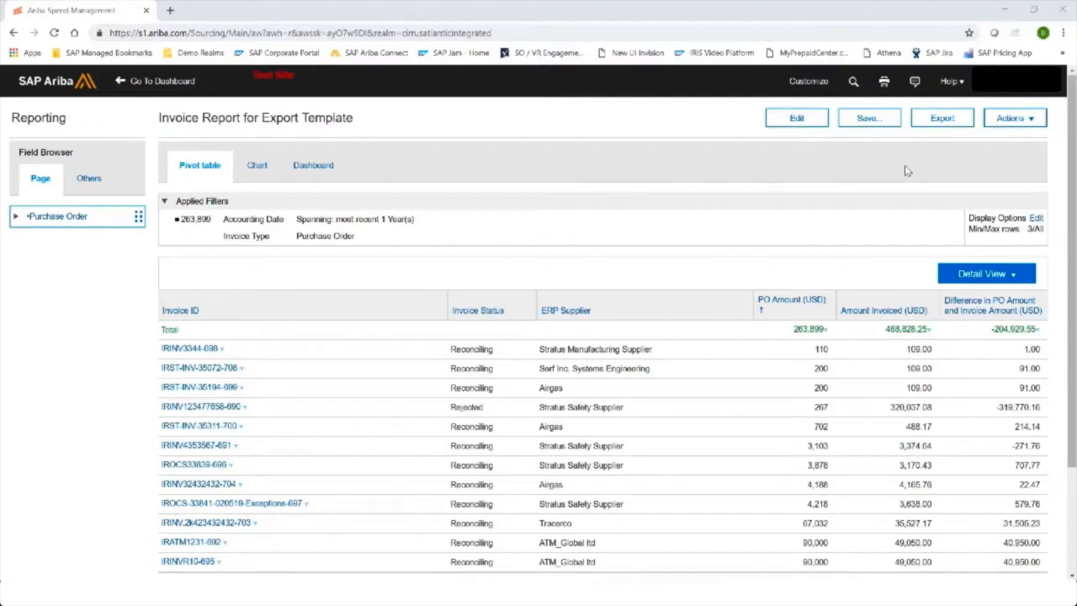
Open the export configuration for the invoice report.
left_click(1013, 123)
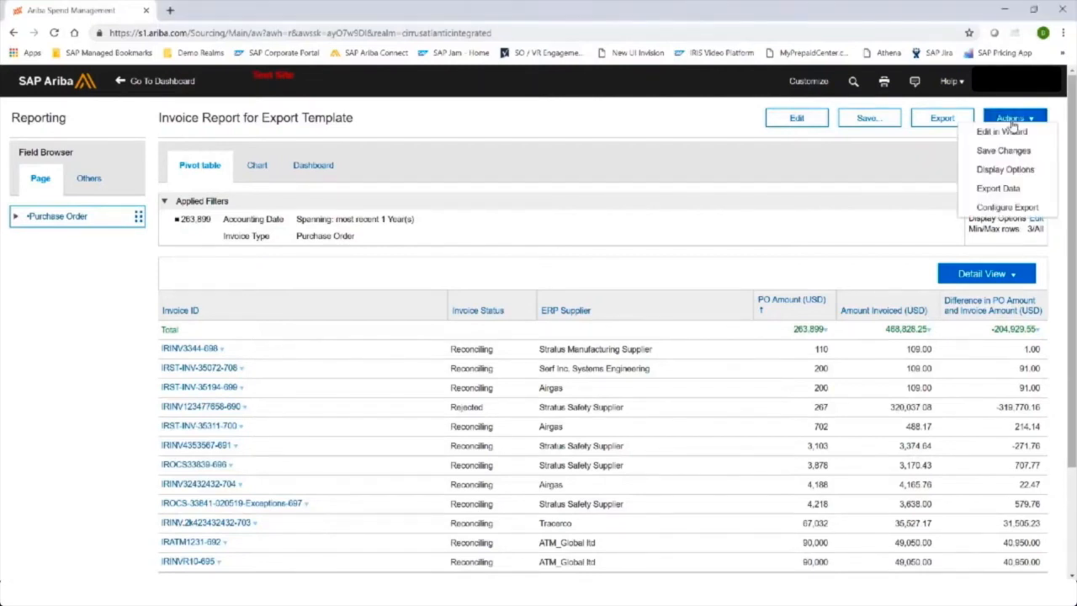
left_click(988, 207)
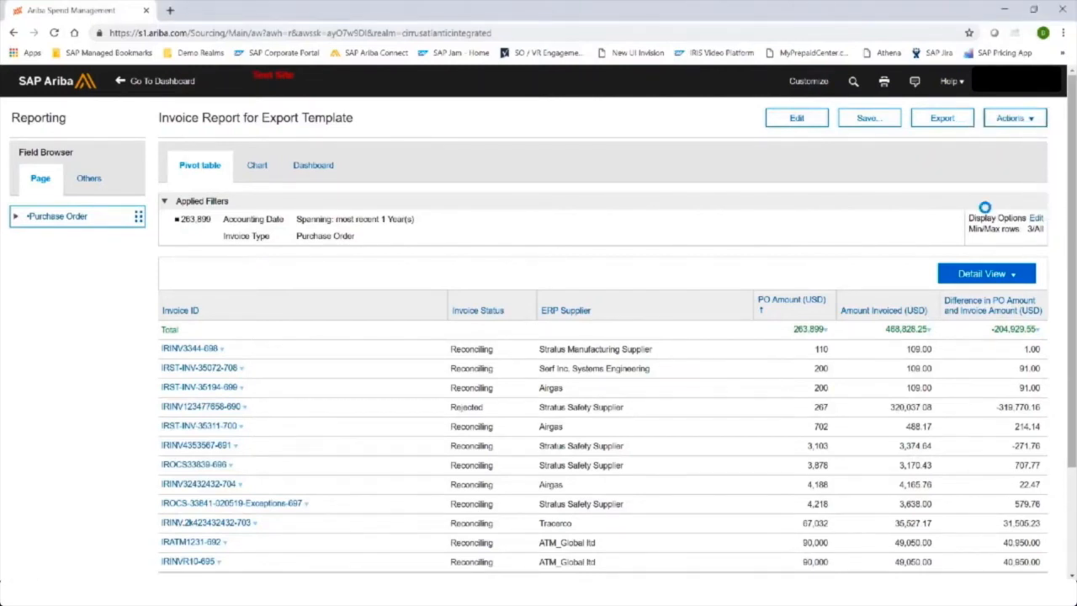